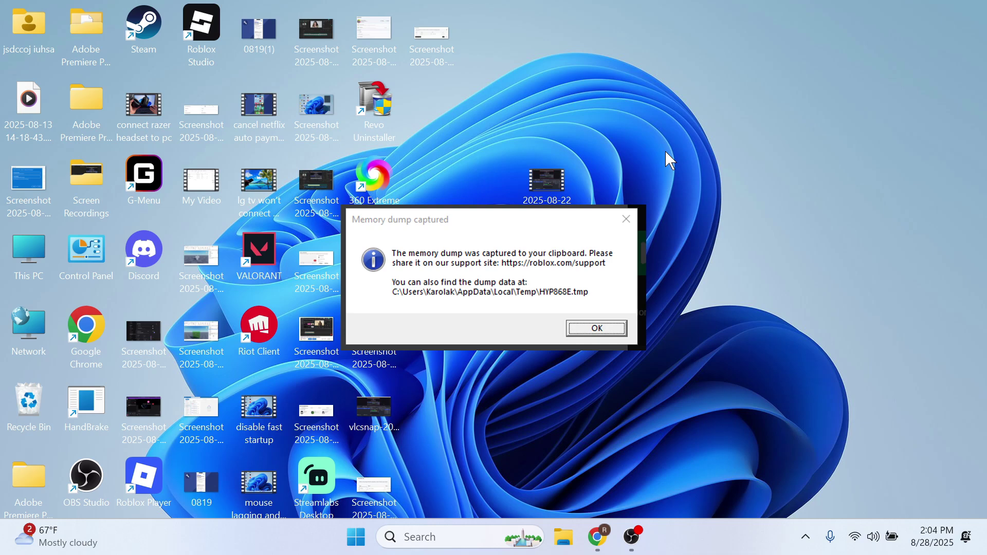
- Dismiss the Roblox 'Memory dump captured' message to return to the plain desktop
key(Return)
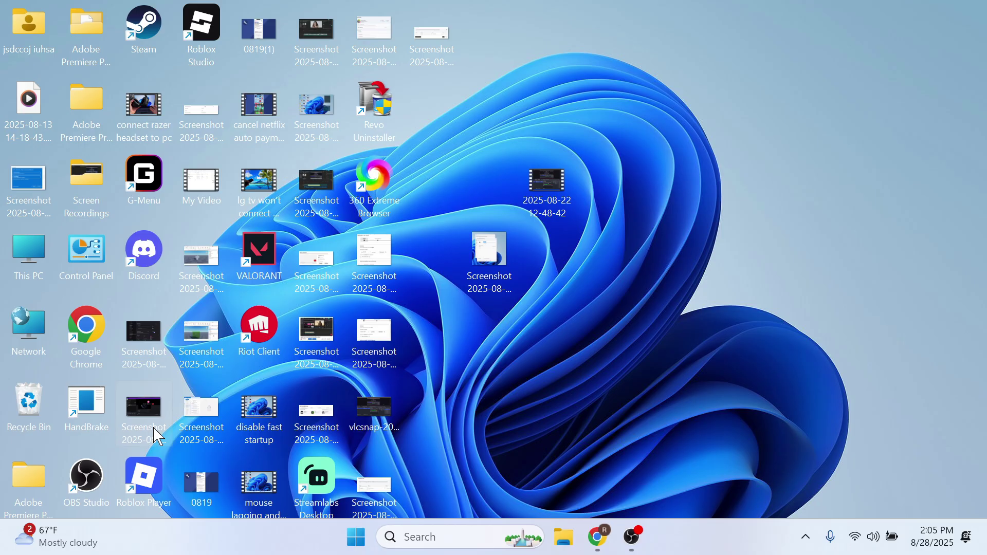
- Set the Roblox Player shortcut to Windows 8 compatibility, disable fullscreen optimizations, and run as administrator
drag(145, 480, 682, 225)
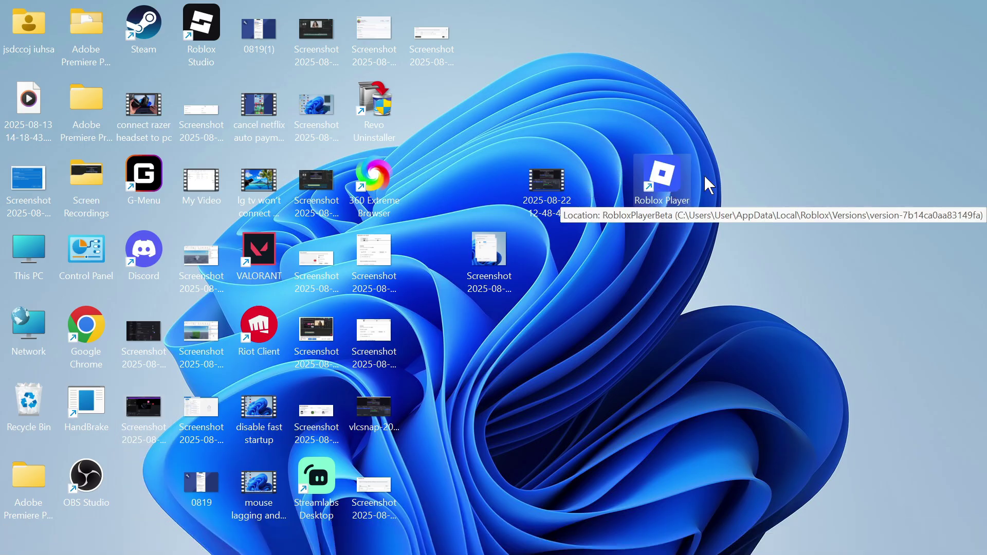
right_click(666, 180)
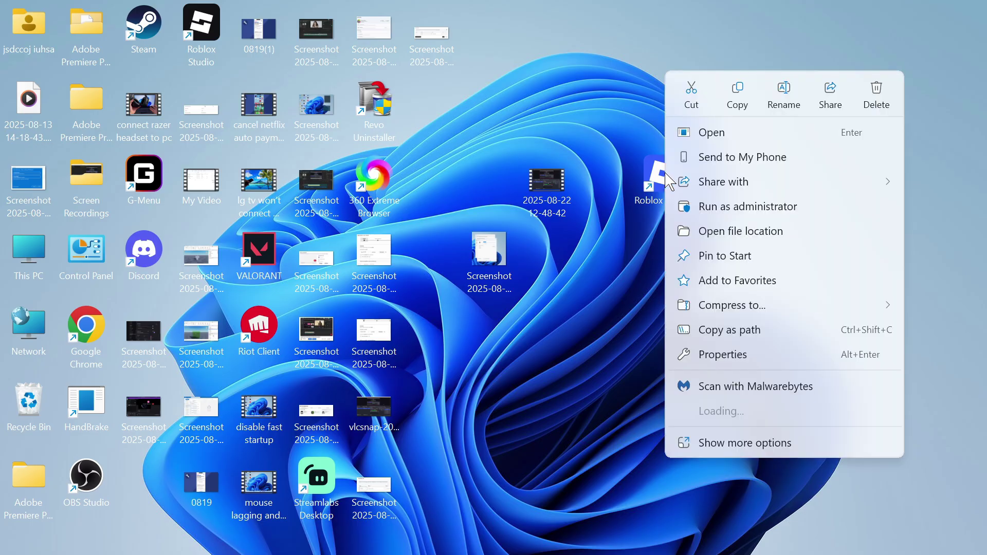
click(722, 354)
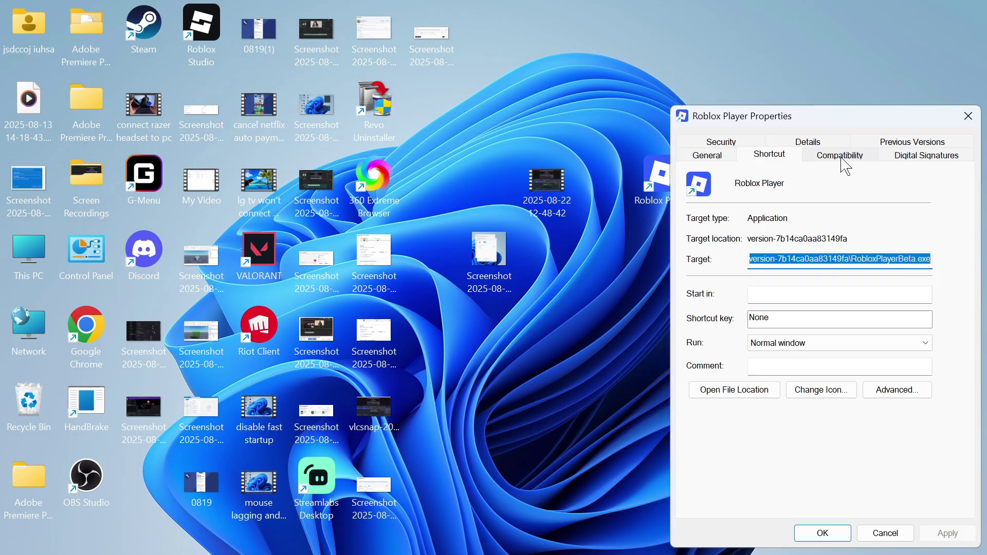
click(839, 155)
drag(771, 115, 539, 57)
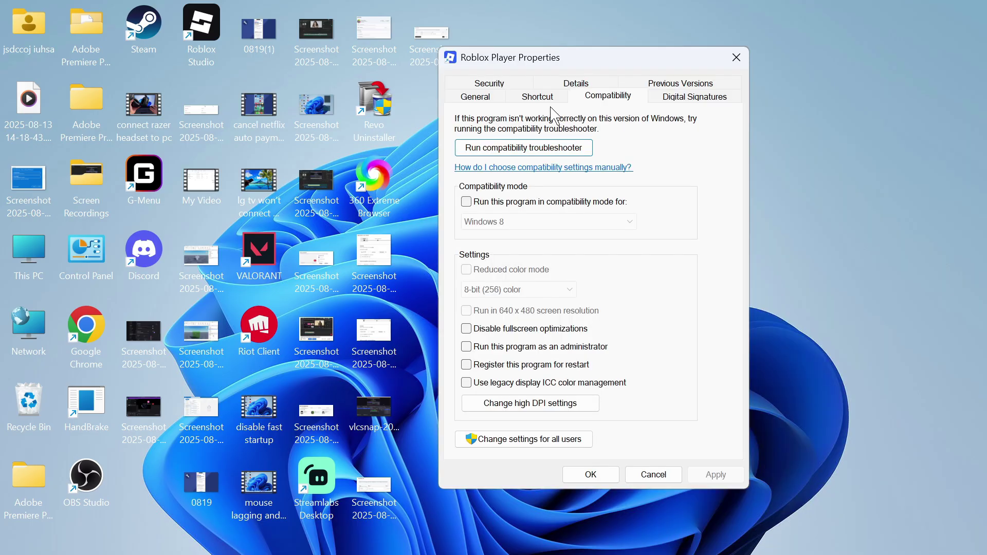
click(467, 202)
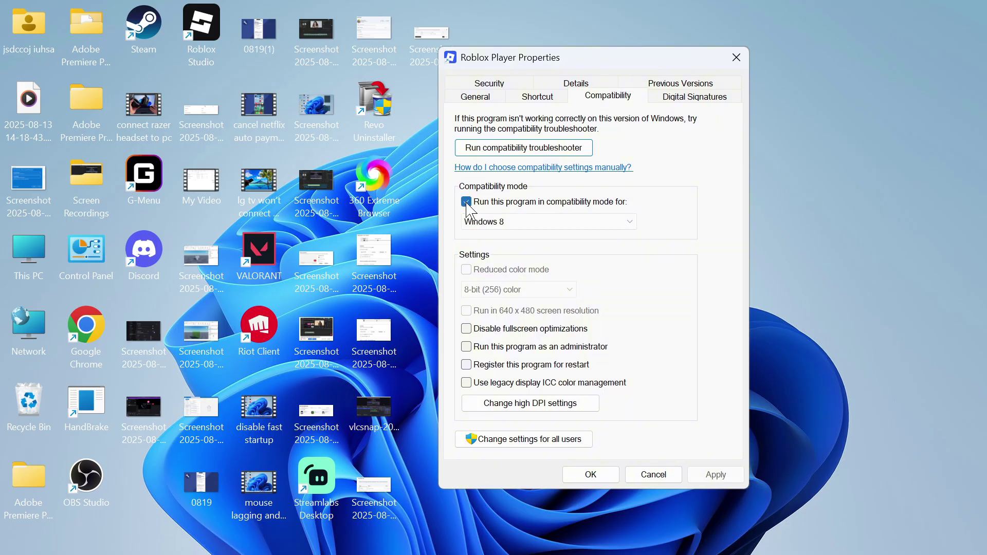
click(545, 223)
click(582, 271)
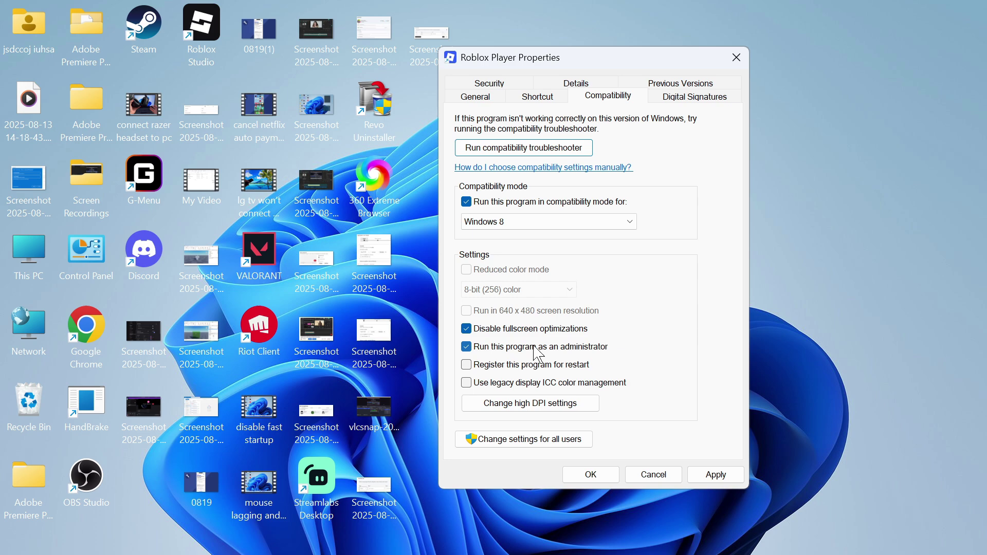
click(715, 475)
click(593, 474)
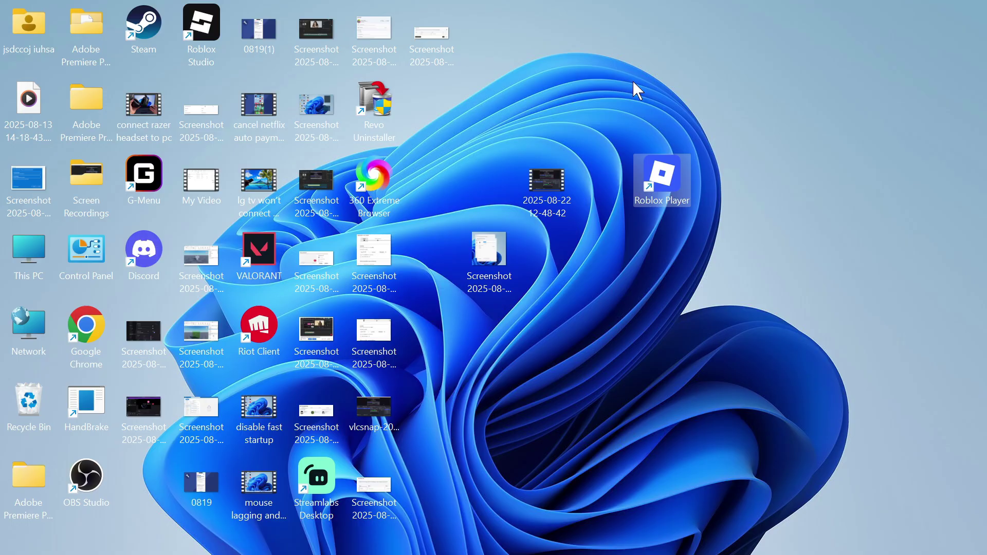
mouse_move(373, 552)
click(356, 538)
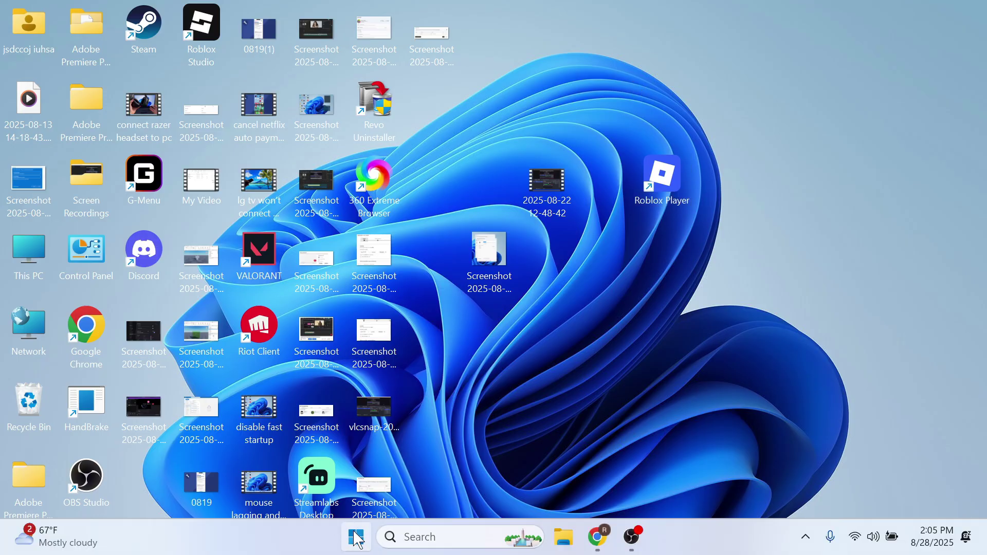
text(micros)
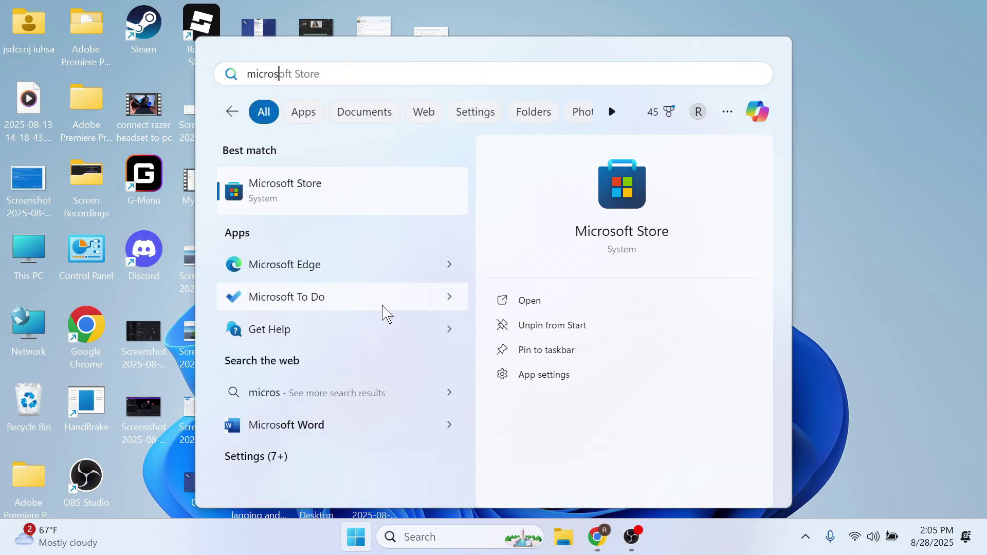
click(390, 195)
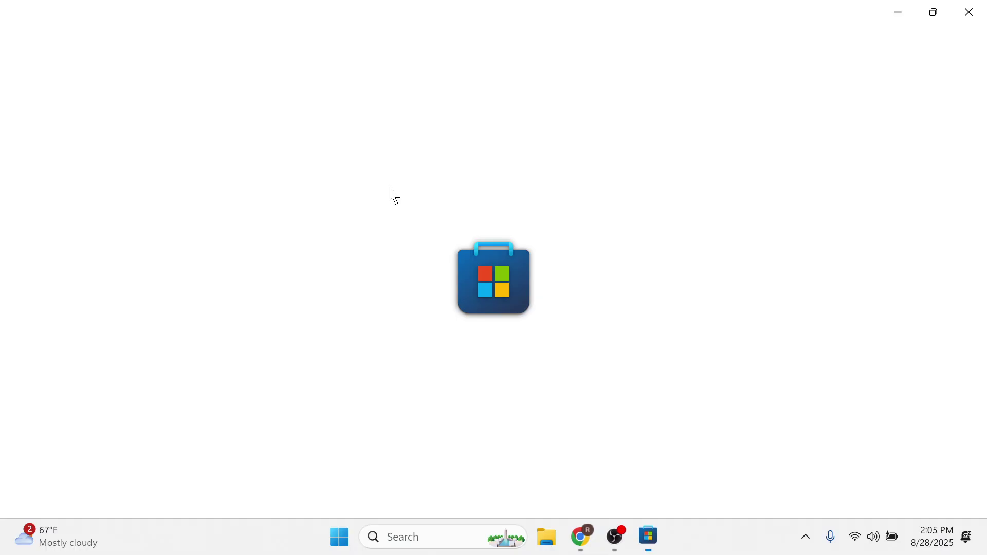
click(399, 18)
text(roblox)
key(Return)
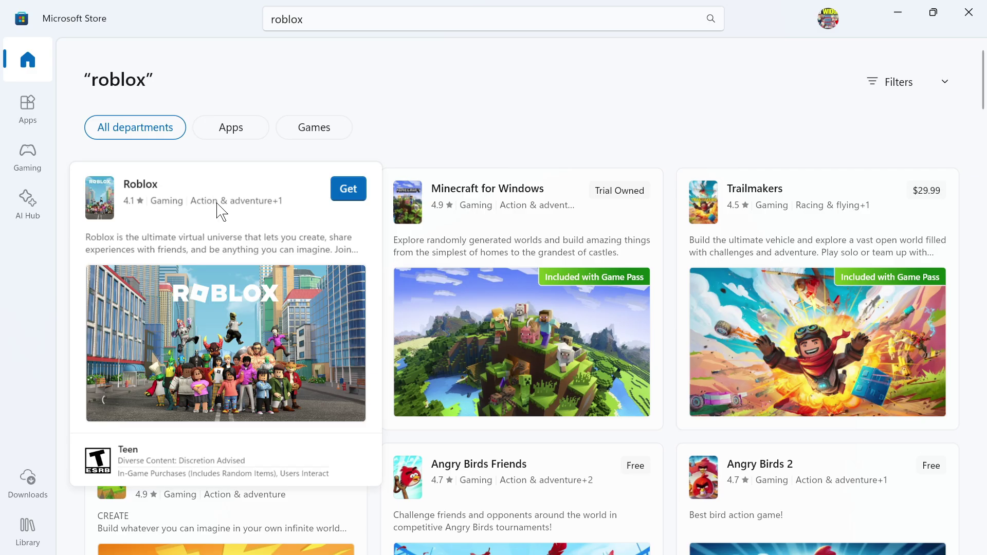
click(217, 213)
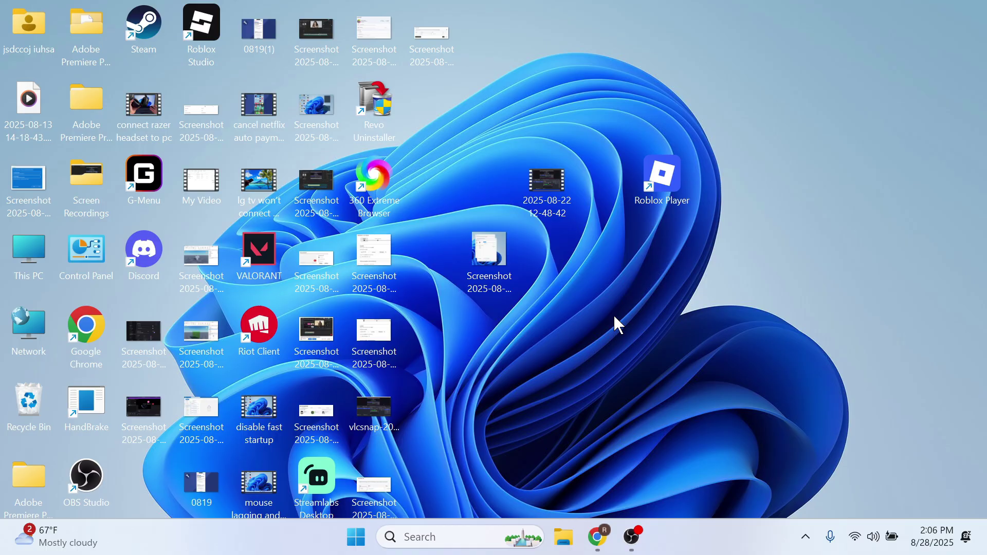
- Open %localappdata% in File Explorer using the Run dialog
click(356, 538)
text(run)
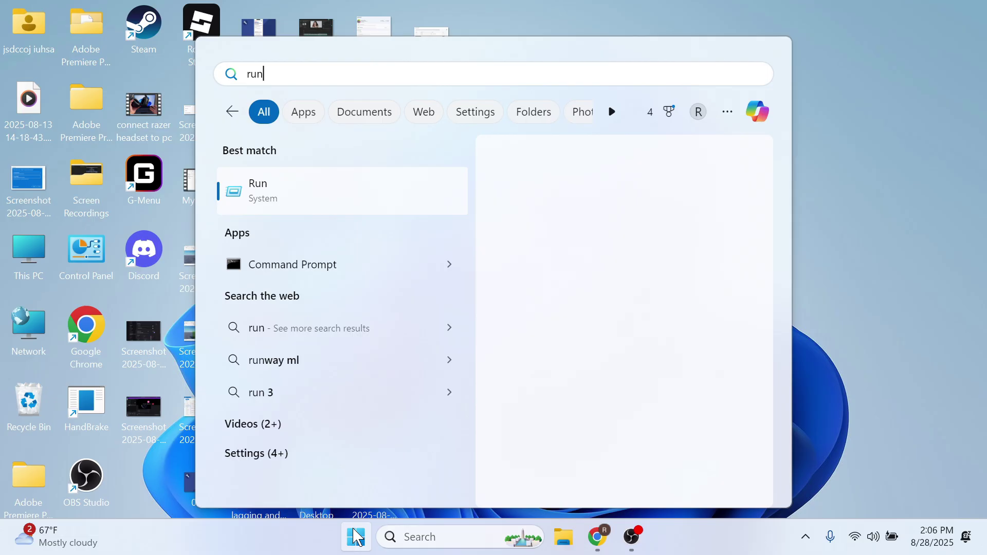
click(303, 193)
text(%localappdata%)
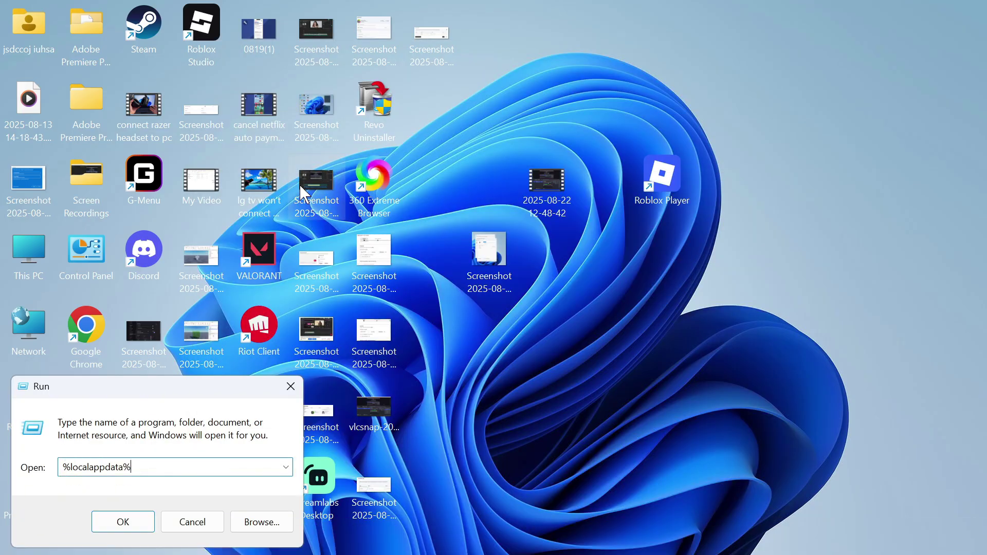
drag(171, 392, 548, 199)
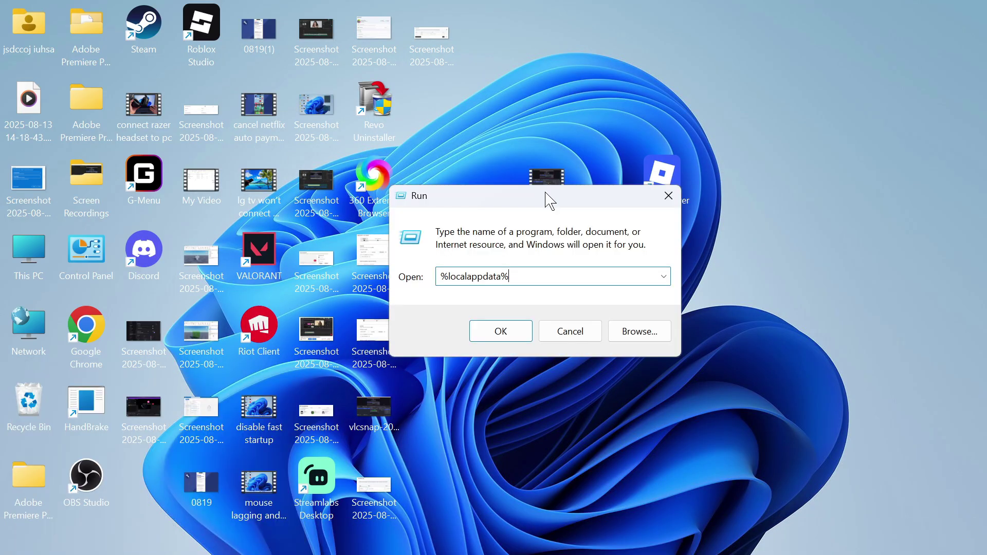
click(507, 329)
scroll(348, 289, down, 3)
scroll(348, 289, down, 3)
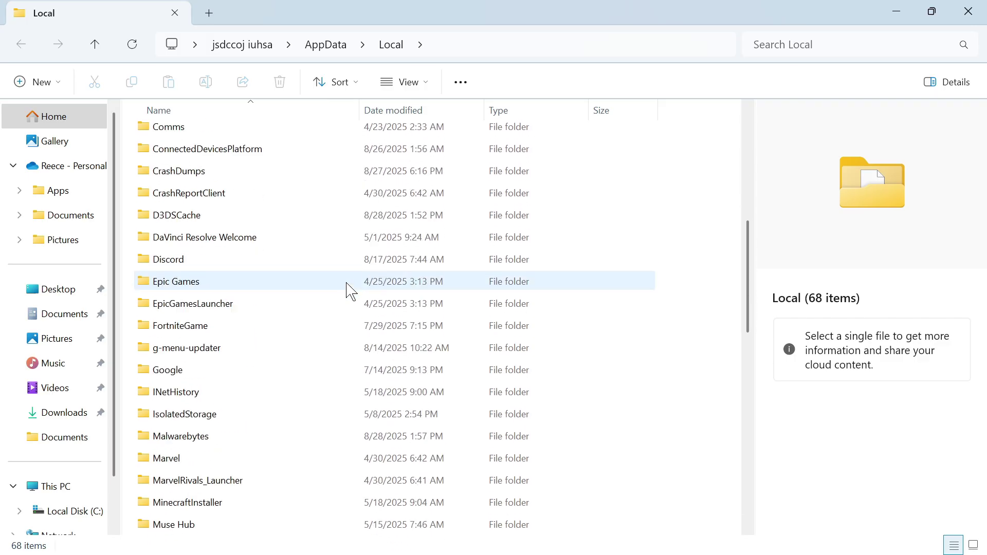
scroll(348, 289, down, 2)
scroll(348, 289, down, 1)
scroll(347, 289, down, 1)
scroll(324, 309, down, 1)
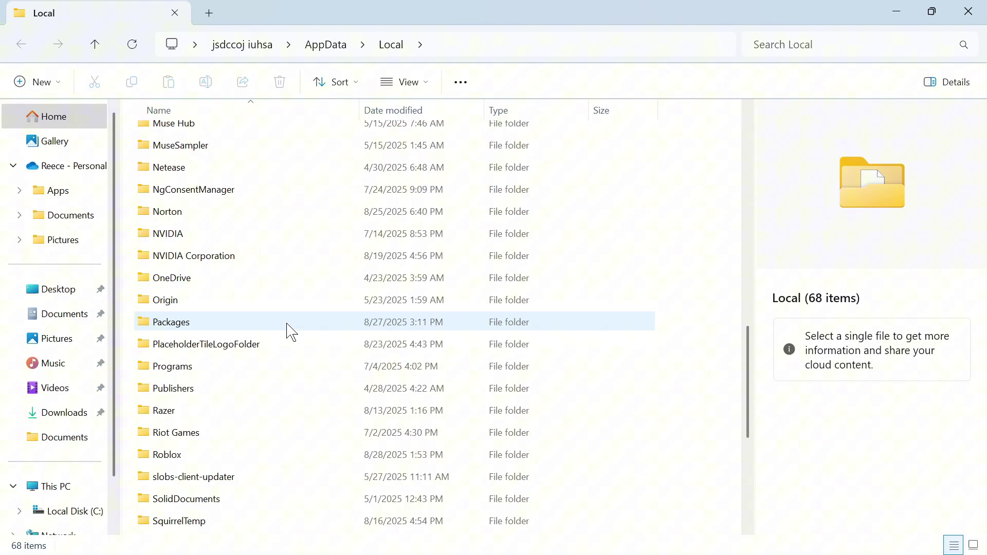
- Delete the Roblox folder from AppData Local and close File Explorer
click(171, 457)
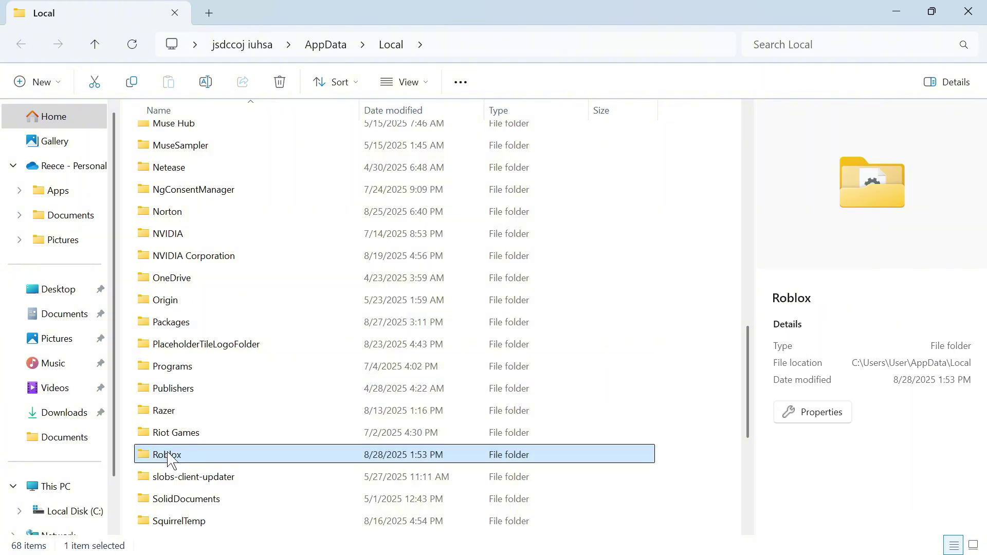
right_click(172, 460)
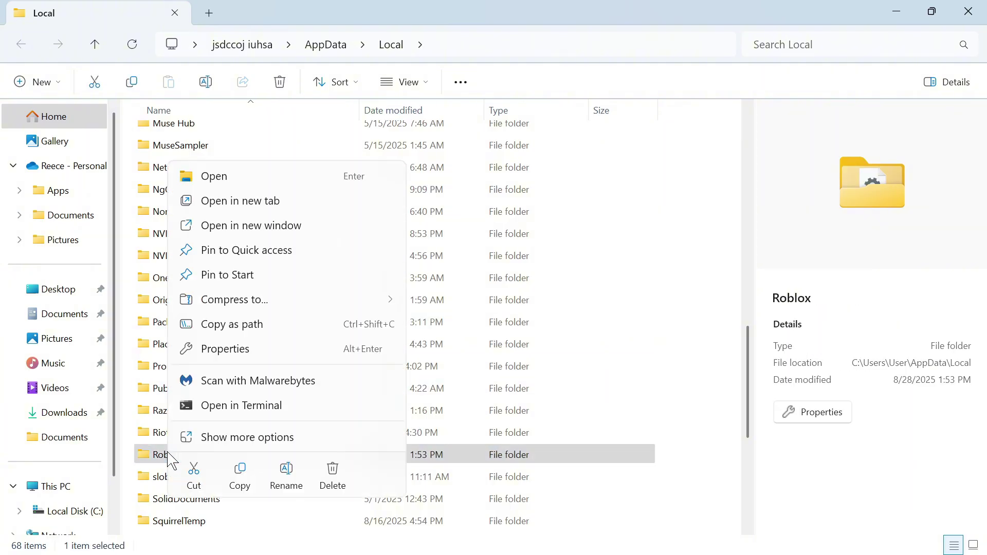
click(332, 479)
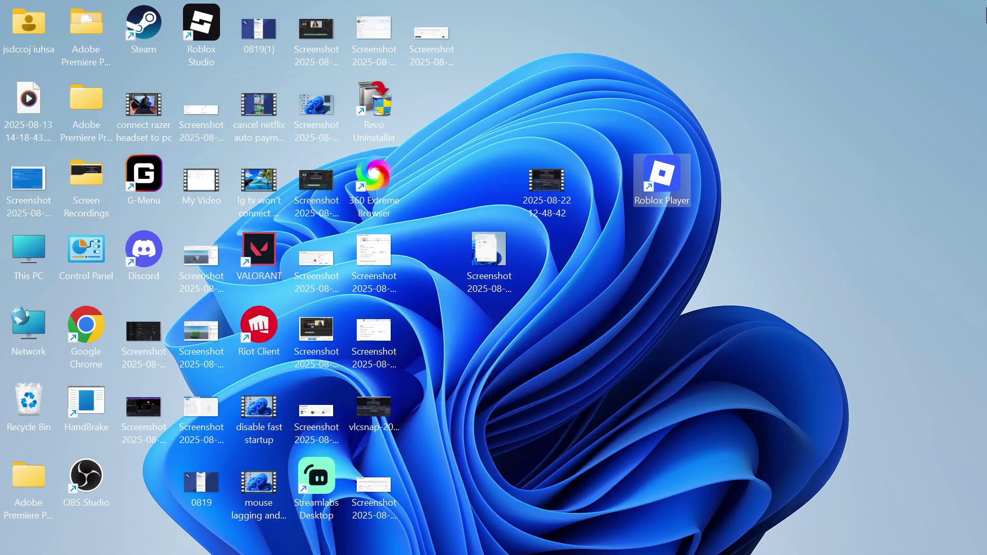
click(968, 12)
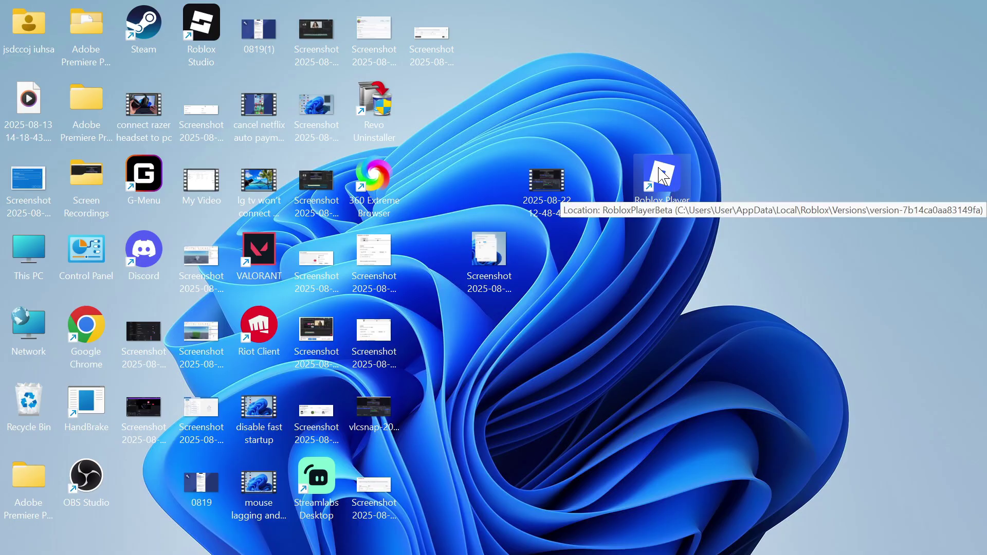